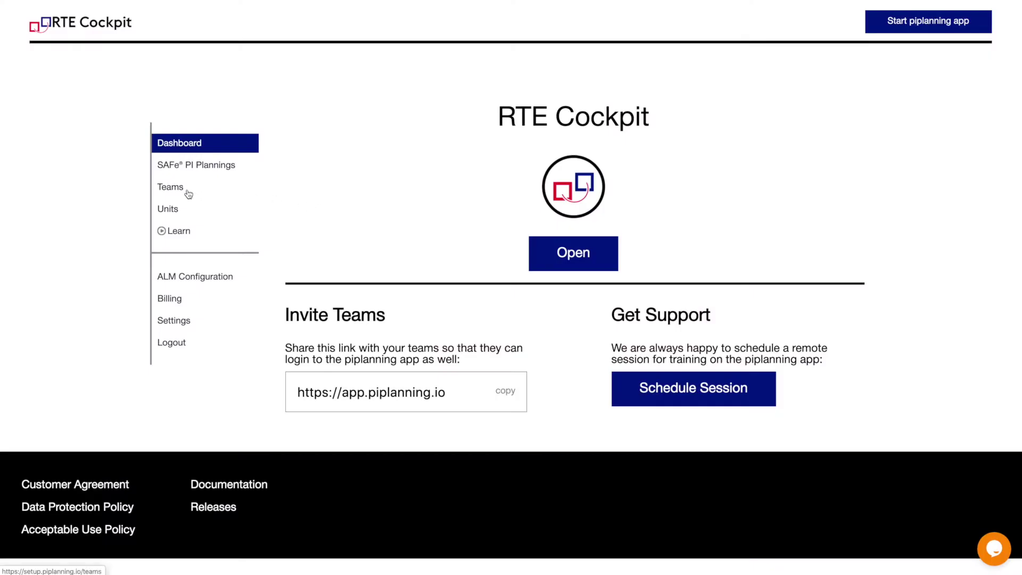
Step: Show the teams list as the first move toward the MomCorp team board
click(188, 193)
scroll(426, 376, down, 4)
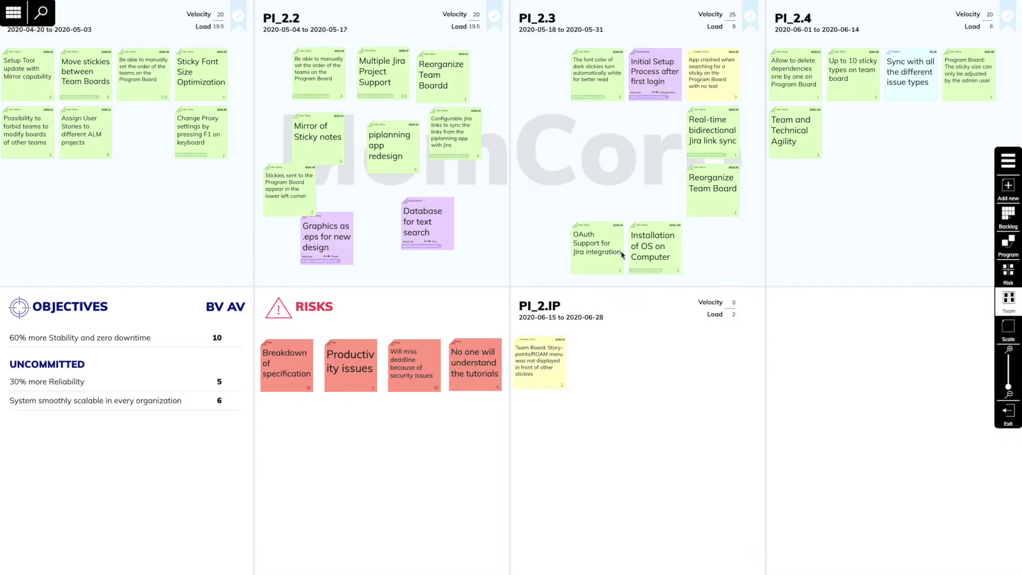
Step: Move the OAuth Support for Jira integration sticky upward on the team board
drag(560, 240, 557, 156)
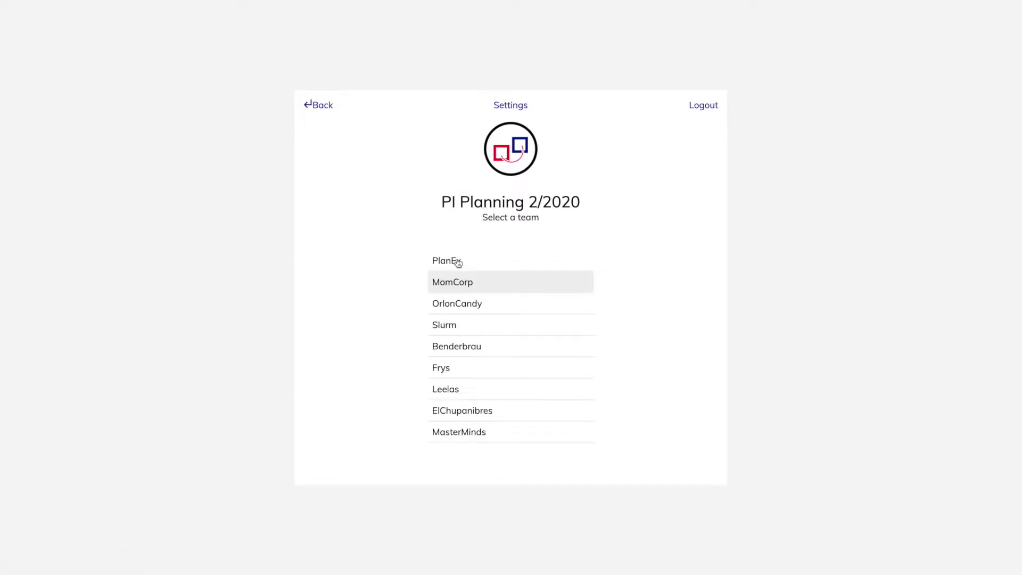
Step: Choose PlanEx from the Select a team page
click(459, 262)
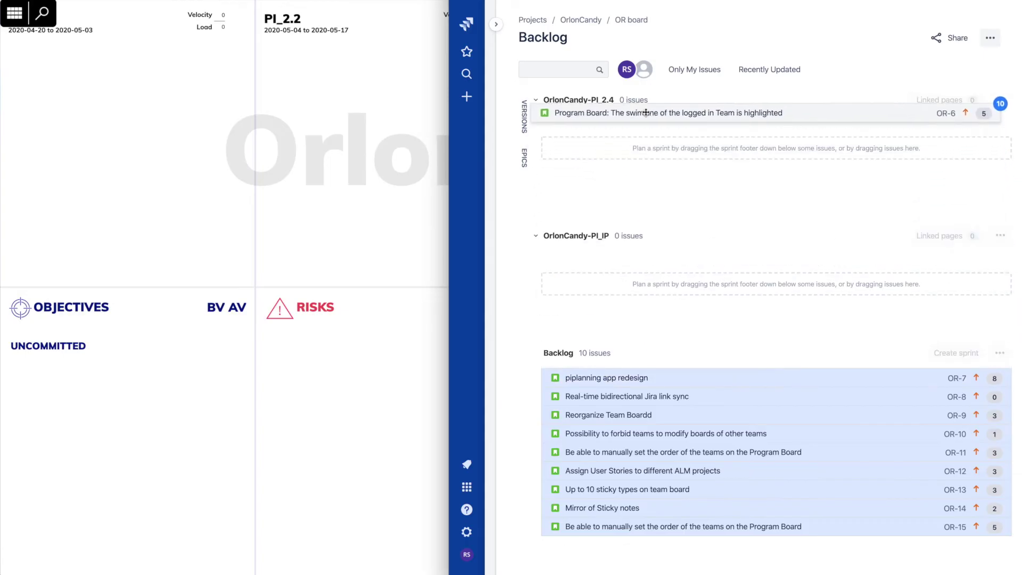
Step: Drag the ten selected backlog stories into the OrlonCandy-PI_2.1 sprint, totalling estimate 33
drag(654, 84, 650, 146)
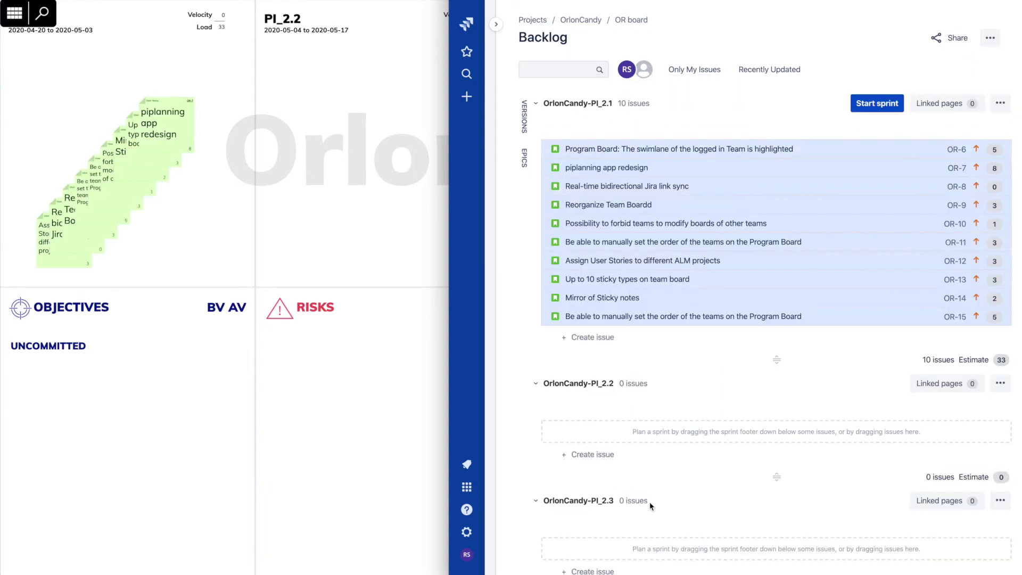